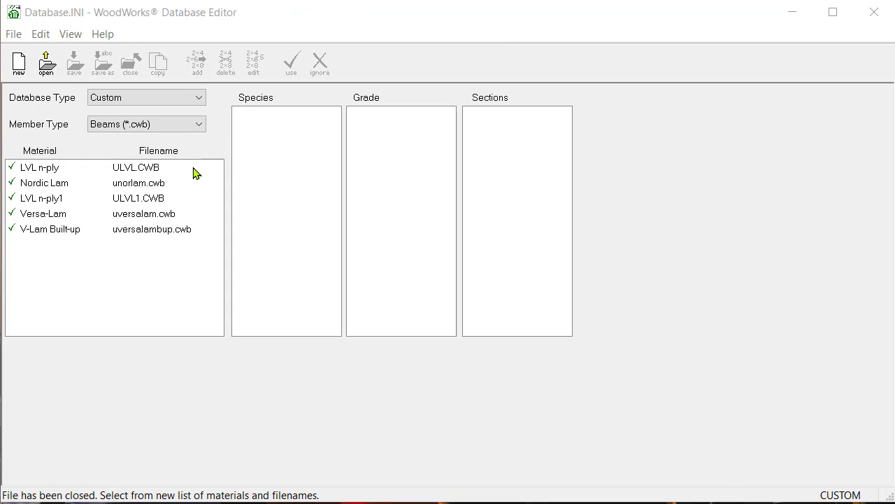
# Browse the beam materials from LVL n-ply down to V-Lam Built-up and start adding a material
pyautogui.click(195, 172)
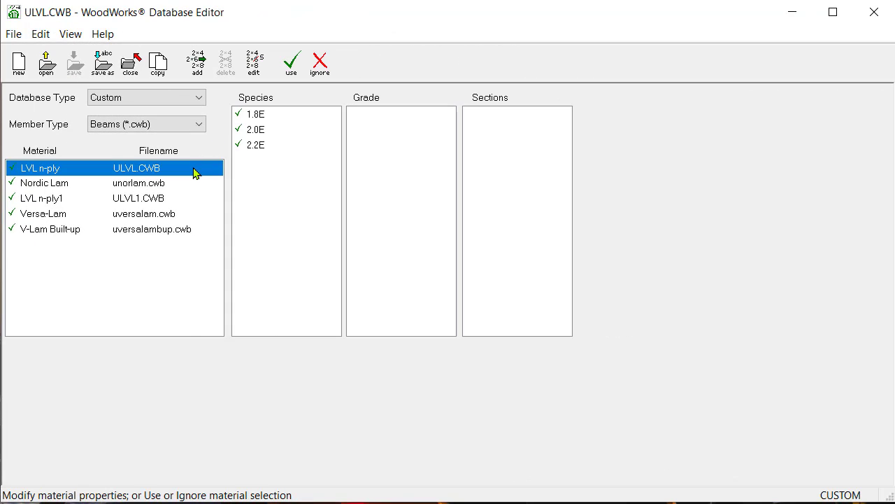
pyautogui.press('Down')
pyautogui.press('Down')
pyautogui.press('Down')
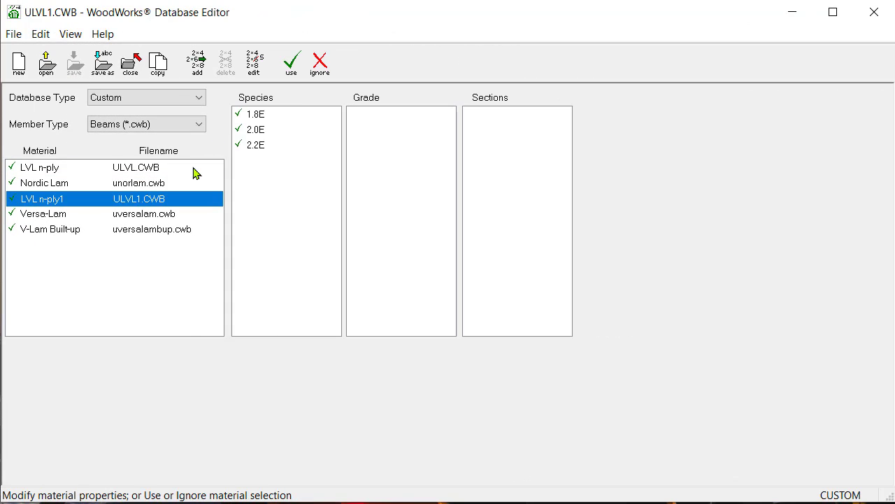
pyautogui.press('Down')
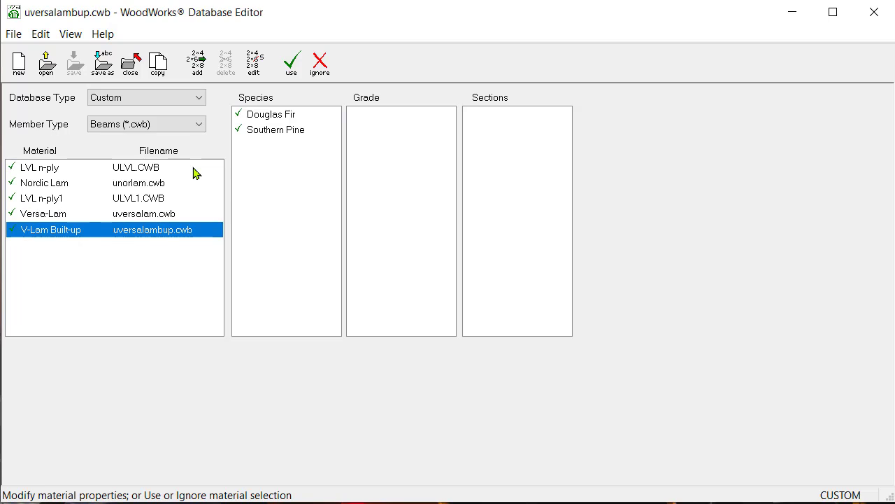
pyautogui.click(201, 64)
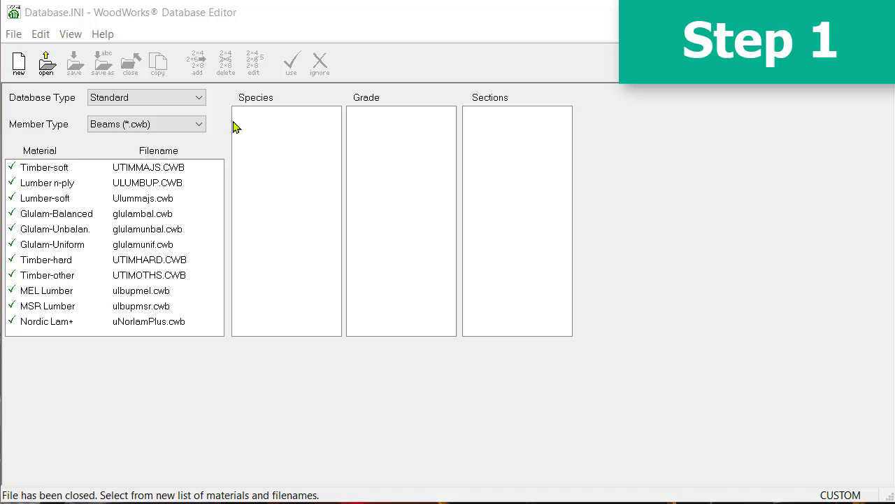
# Switch to the Custom database, check the member types, and open the LVL n-ply beam material
pyautogui.click(198, 99)
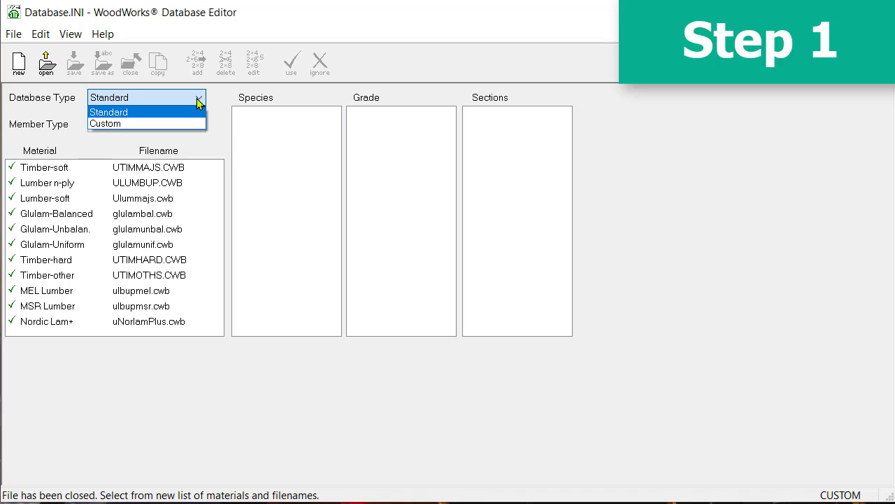
pyautogui.click(196, 124)
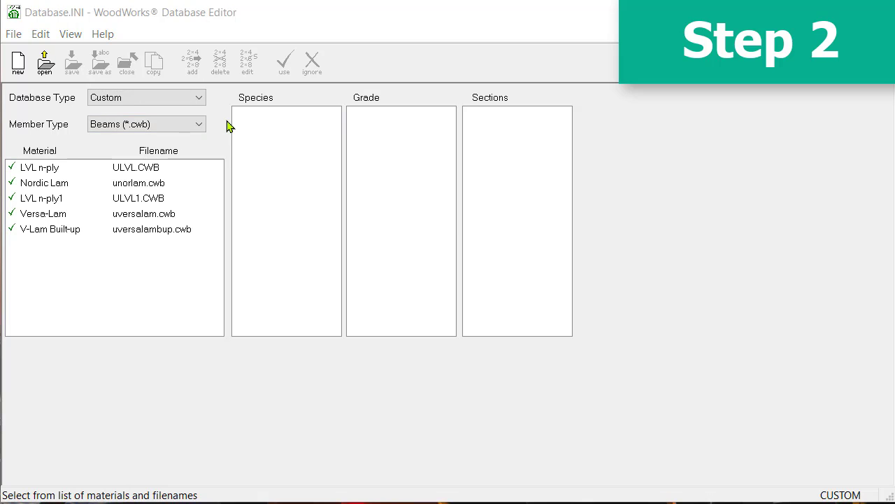
pyautogui.click(200, 125)
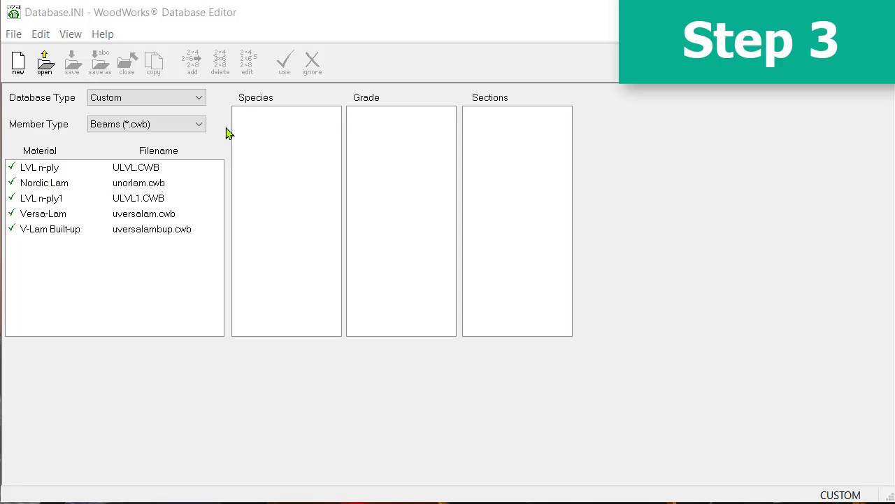
pyautogui.click(180, 172)
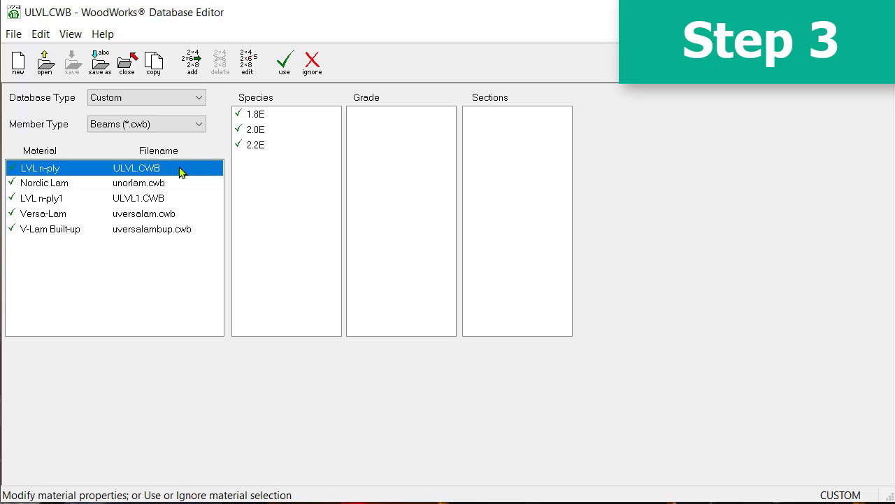
pyautogui.click(42, 35)
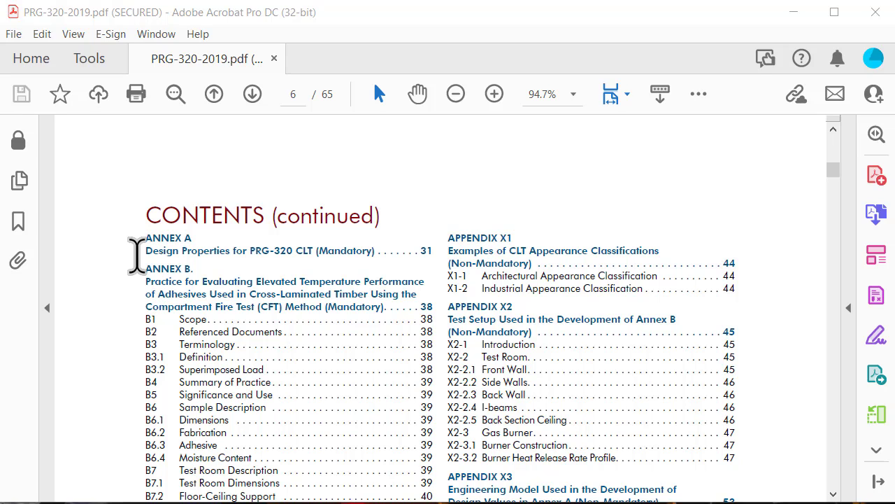
# Jump to Annex A design properties in PRG-320-2019 and scroll down to the S1 and S2 CLT grades
pyautogui.click(170, 246)
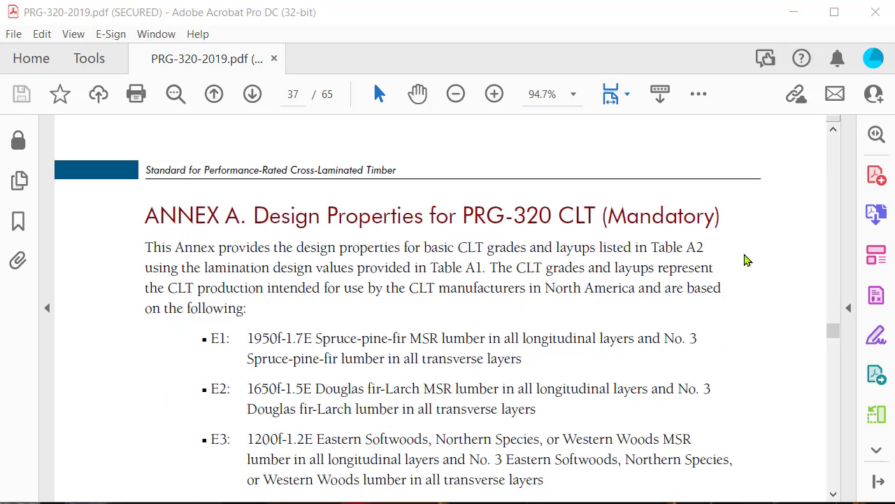
pyautogui.scroll(-7, 746, 261)
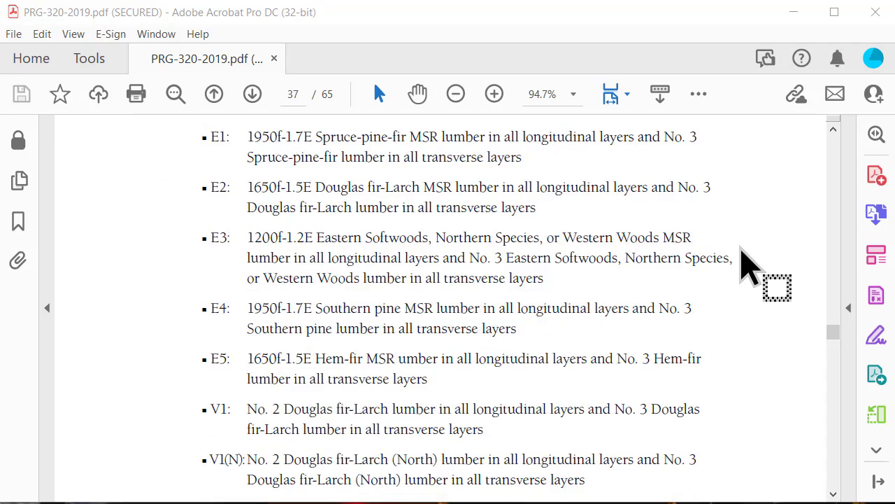
pyautogui.scroll(-5, 743, 250)
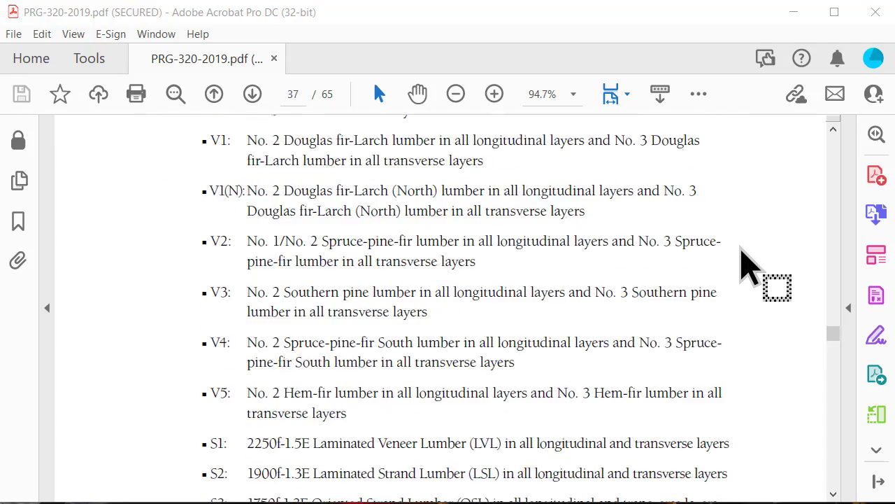
pyautogui.scroll(-1, 749, 266)
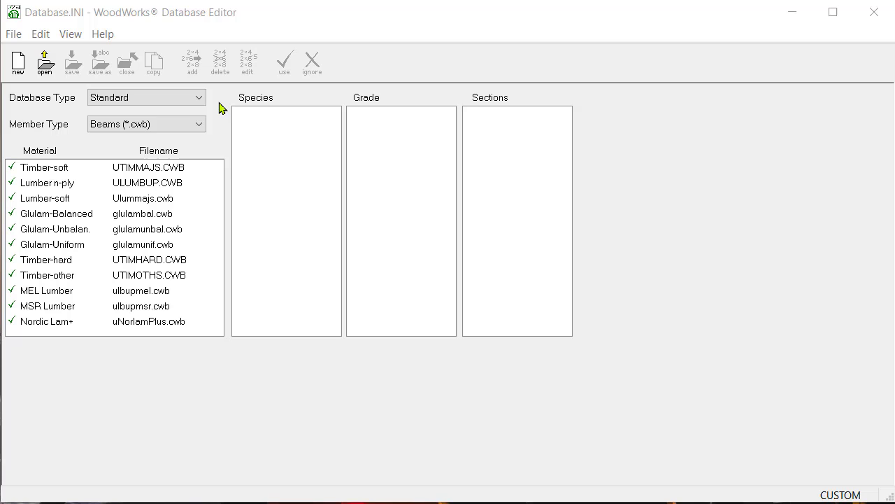
# In the Custom database, list Panels (*.cws) materials and open the CLT panel file
pyautogui.click(200, 103)
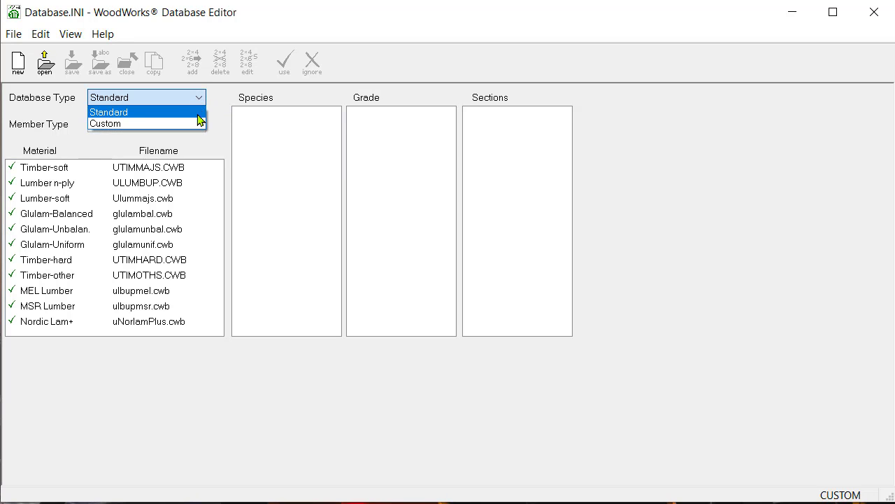
pyautogui.click(199, 120)
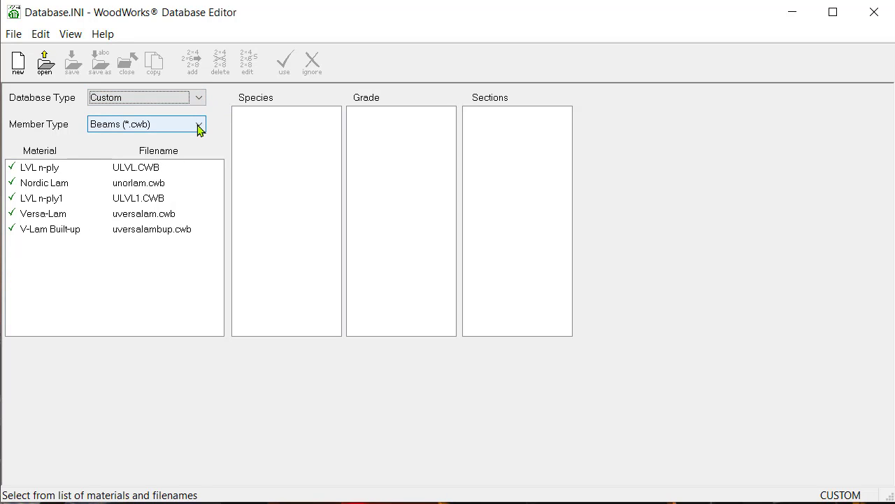
pyautogui.click(198, 126)
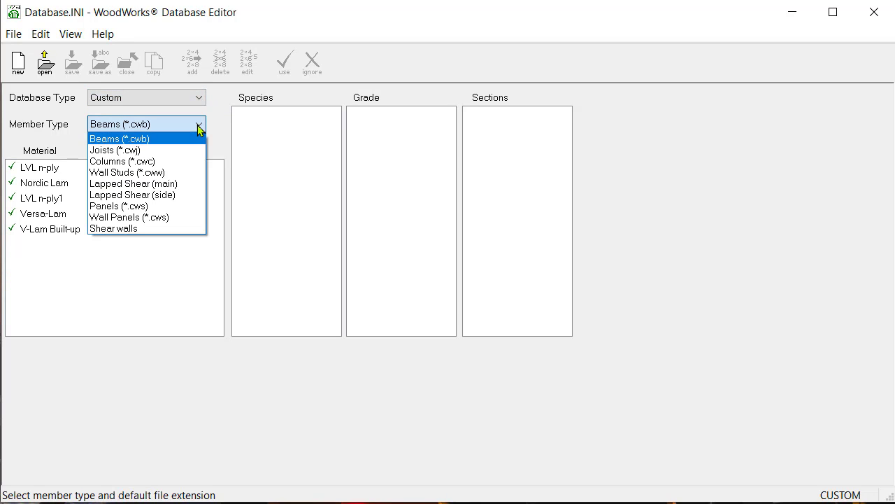
pyautogui.click(180, 207)
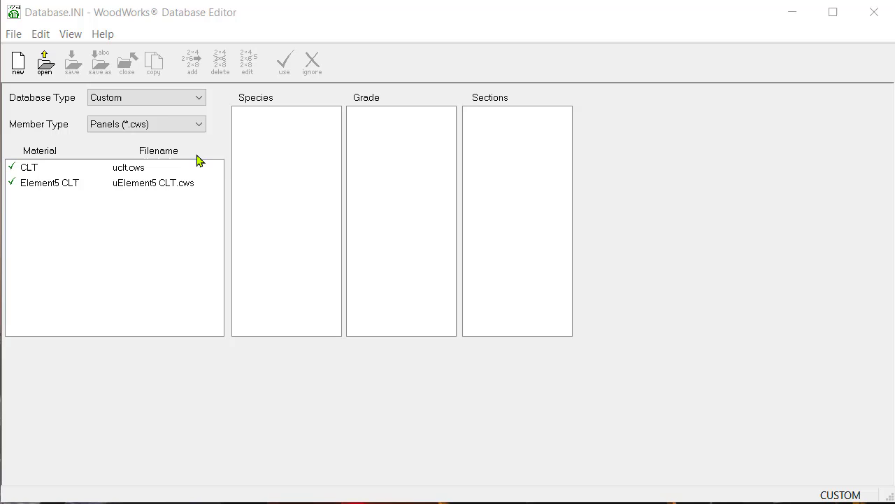
pyautogui.click(179, 169)
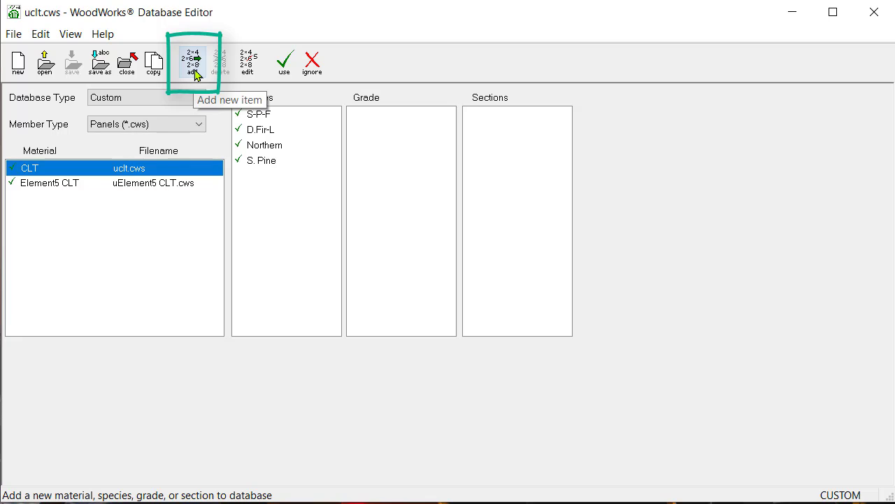
# Add a new Cross-Laminated Timber panel material named CLT_S1
pyautogui.click(193, 65)
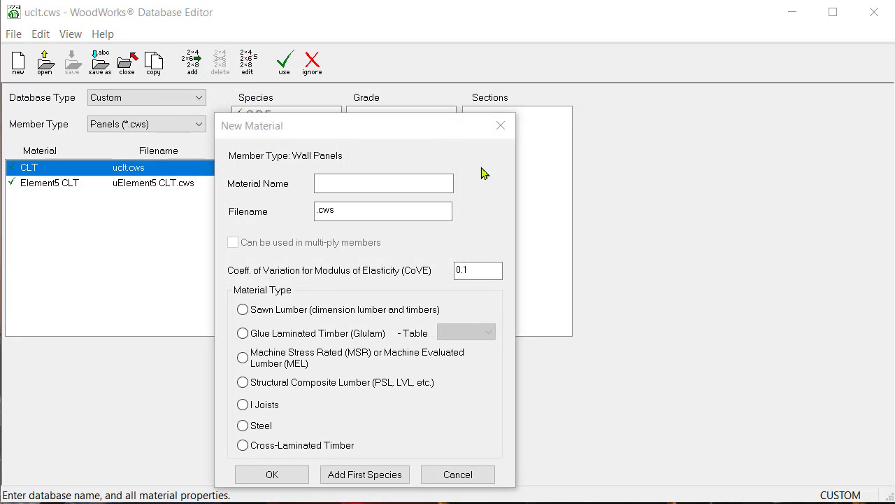
pyautogui.click(434, 181)
pyautogui.write('CLT')
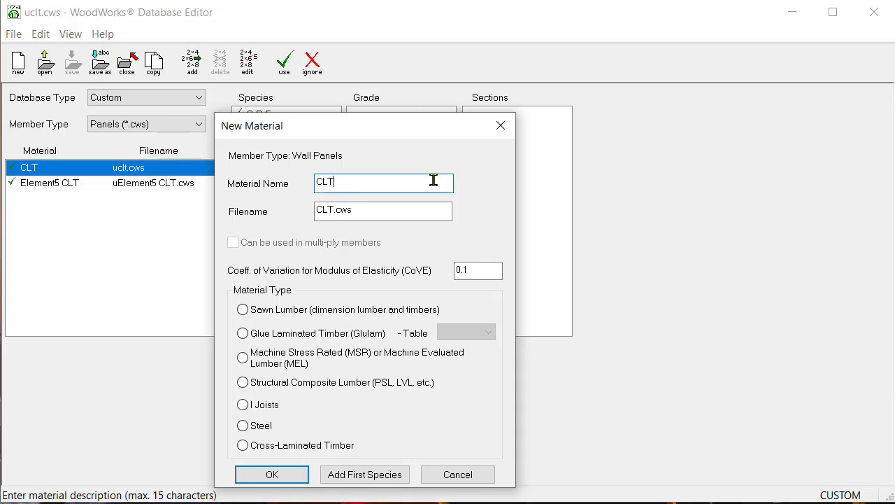
pyautogui.write('_S1')
pyautogui.click(306, 452)
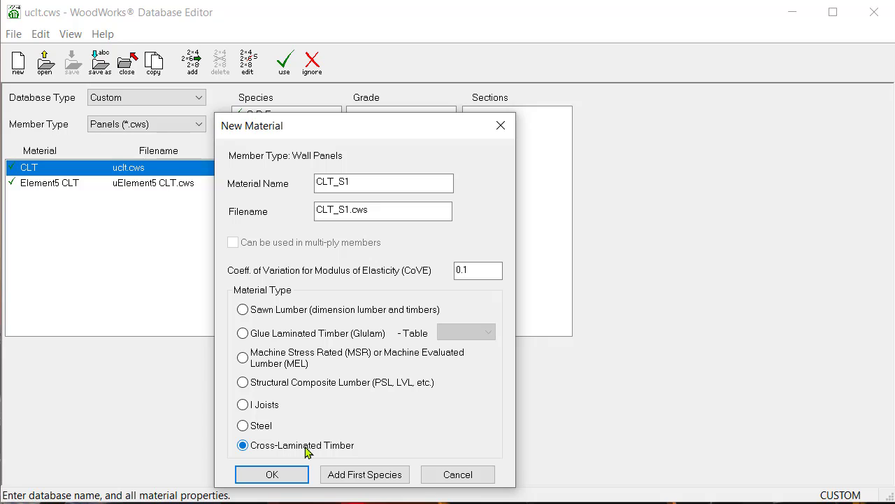
pyautogui.click(275, 475)
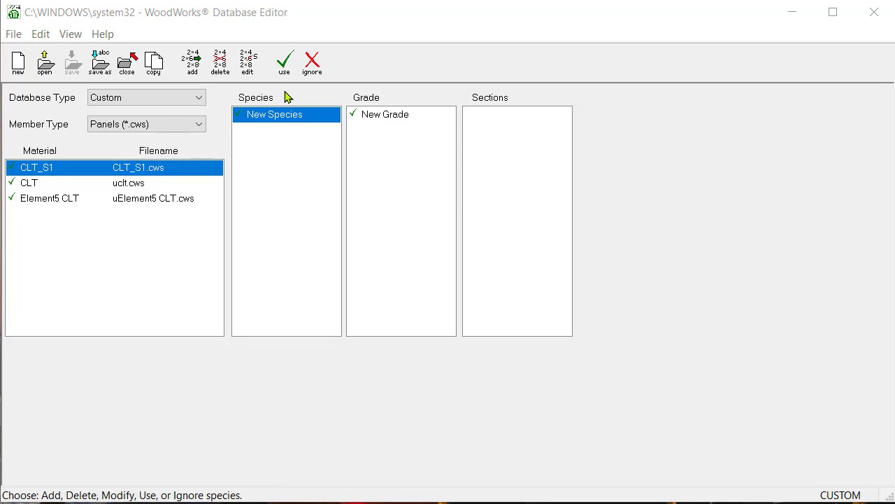
# Rename the placeholder species to LVL with a weight of 40 lb/cu ft
pyautogui.click(254, 70)
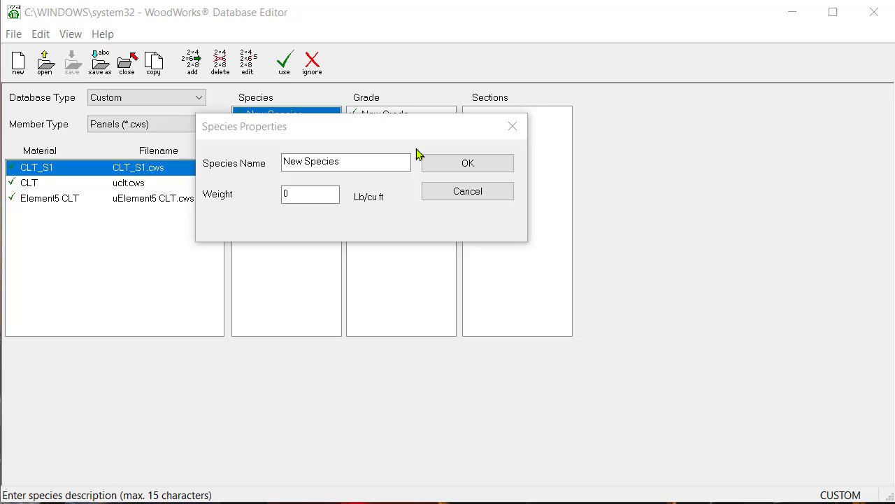
pyautogui.moveTo(372, 160); pyautogui.dragTo(258, 156)
pyautogui.write('LVL')
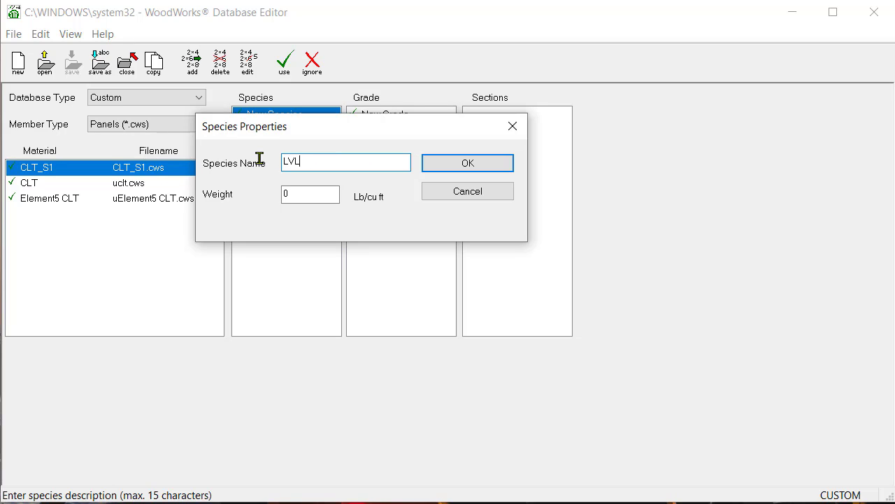
pyautogui.doubleClick(314, 191)
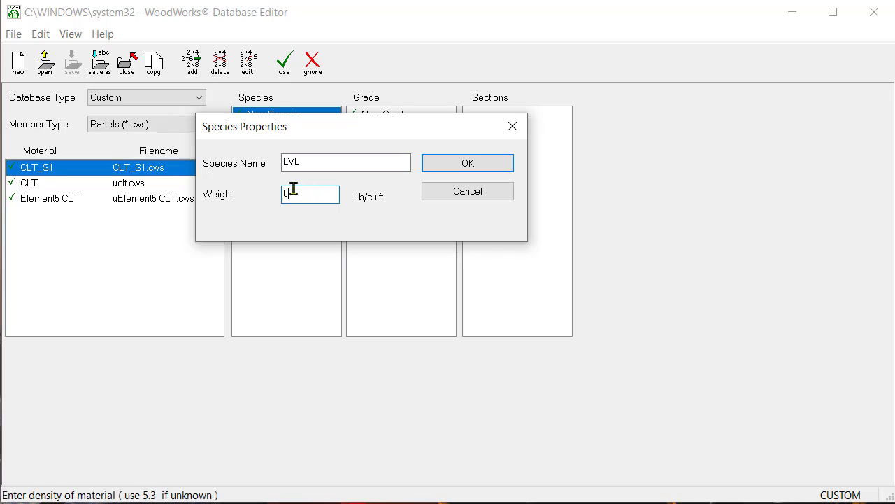
pyautogui.write('40')
pyautogui.click(468, 163)
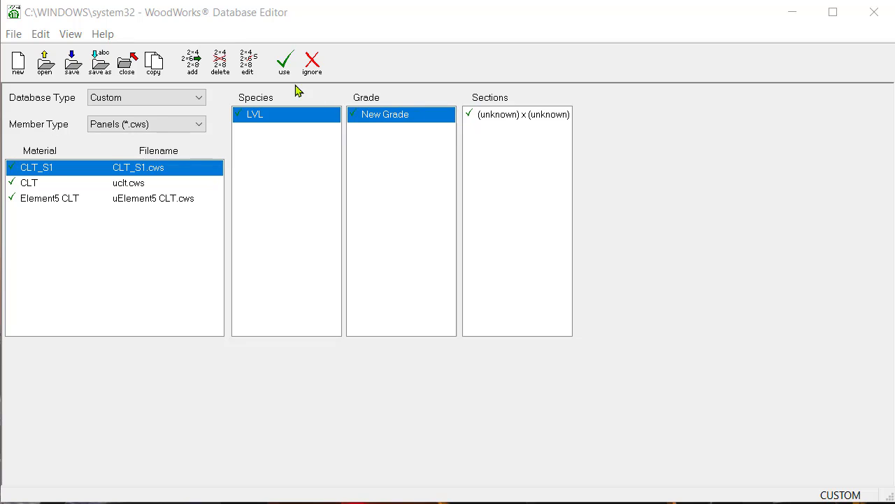
# Name the new grade S1 and set Fb,0 and Fb,90 to 2250
pyautogui.click(250, 67)
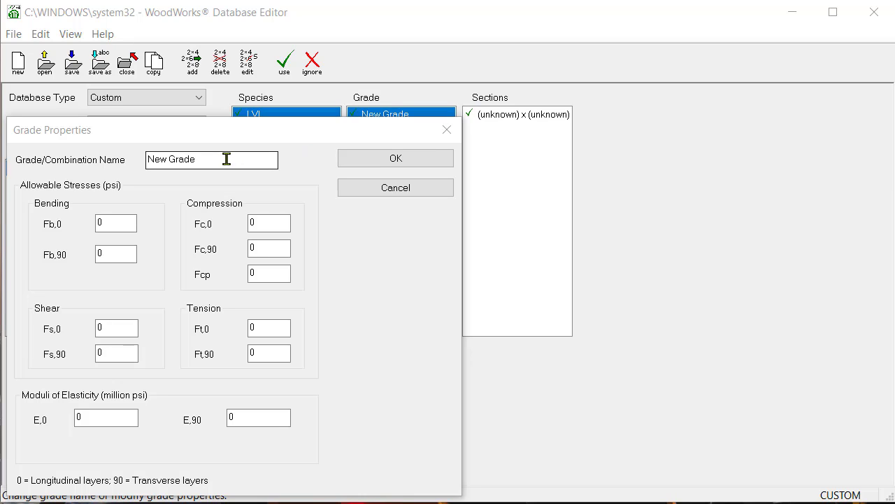
pyautogui.write('S1')
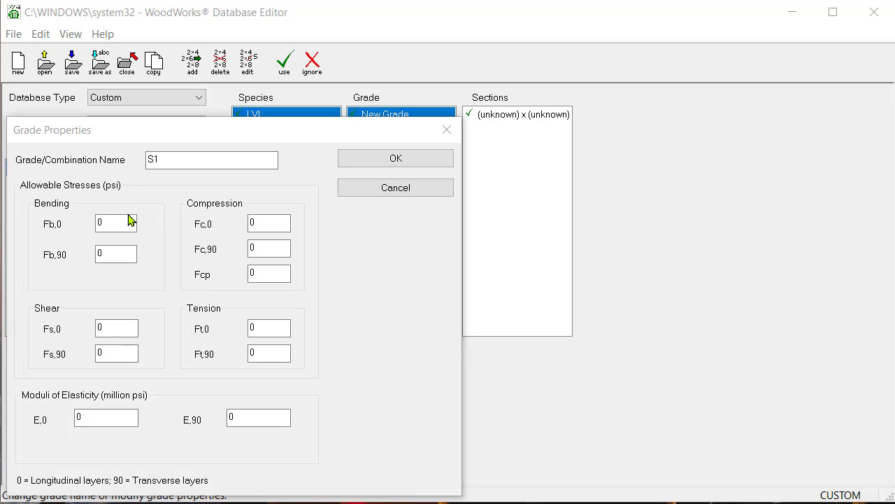
pyautogui.doubleClick(105, 222)
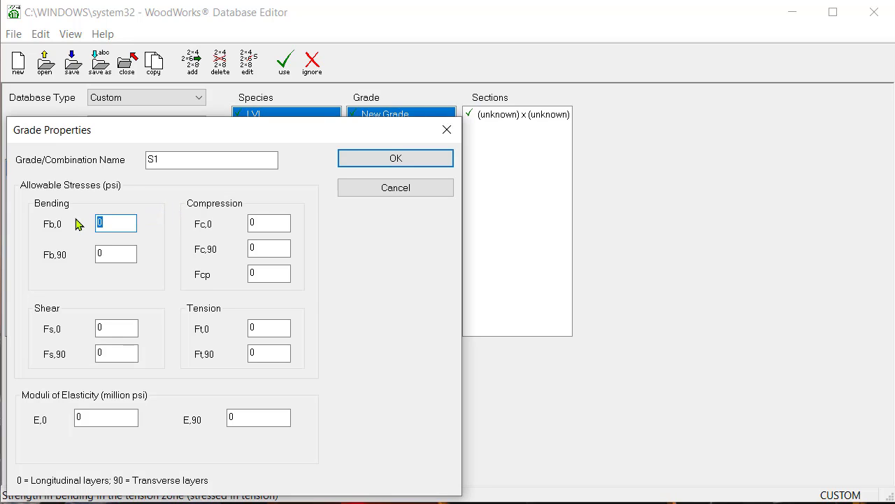
pyautogui.write('2250')
pyautogui.doubleClick(119, 254)
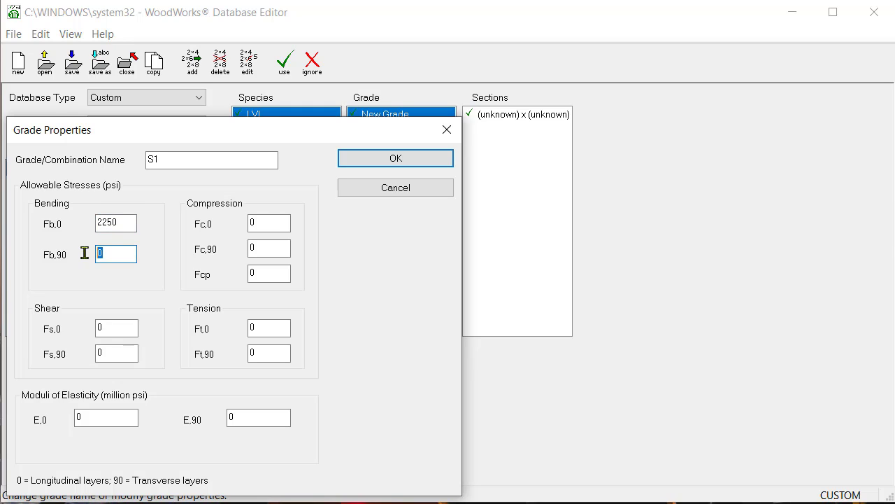
pyautogui.write('2250')
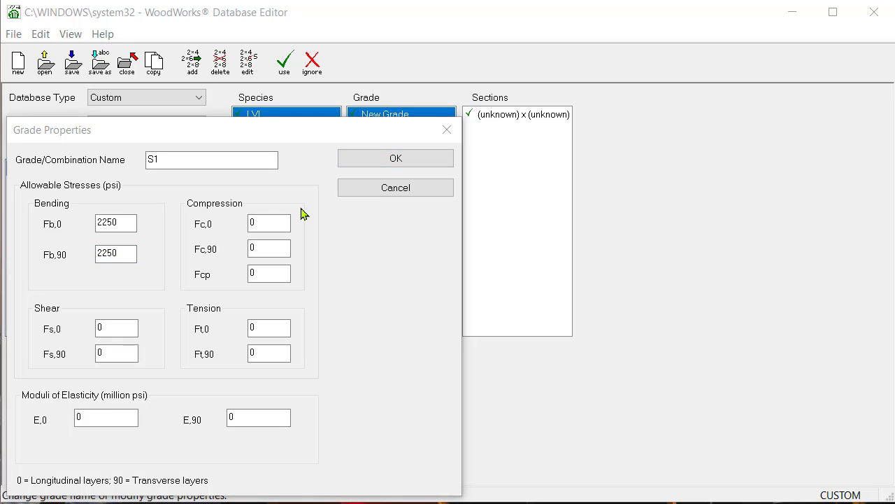
# Set Fc,0 and Fc,90 to 1950 and Fcp to 700
pyautogui.click(277, 221)
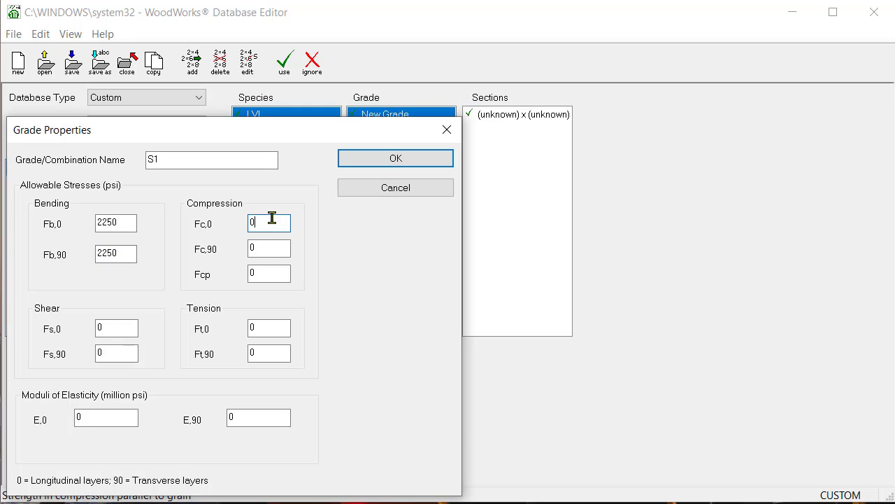
pyautogui.write('1950')
pyautogui.click(258, 247)
pyautogui.write('1950')
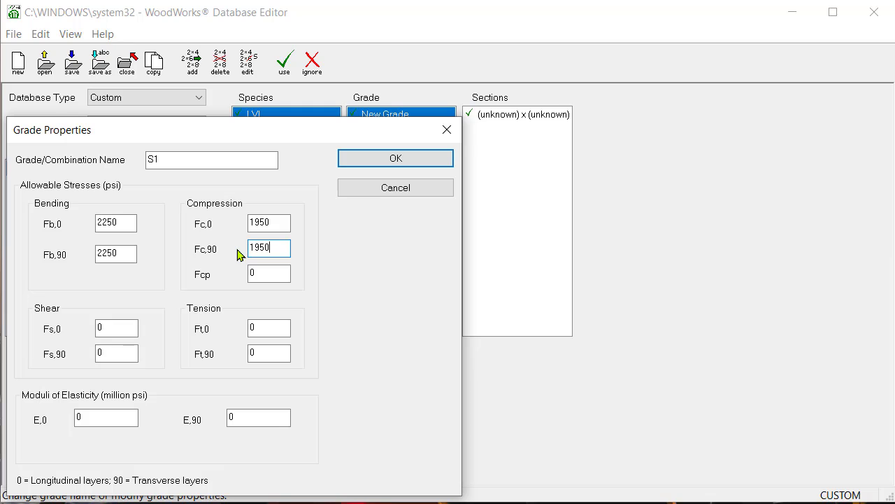
pyautogui.click(259, 271)
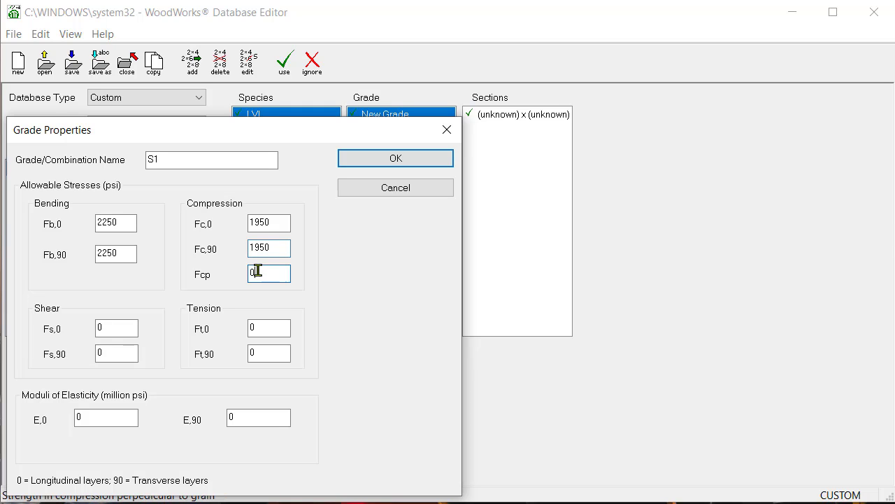
pyautogui.write('700')
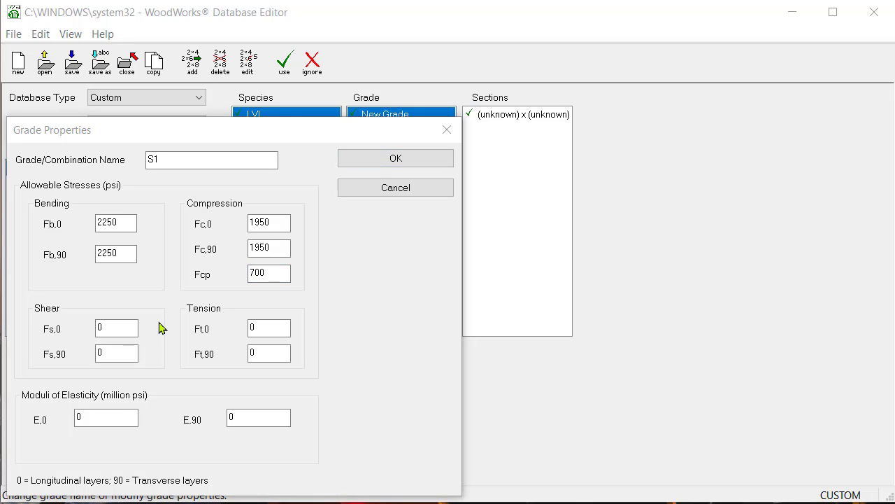
# Set shear Fs to 40 and tension Ft,0 and Ft,90 to 1500
pyautogui.click(116, 328)
pyautogui.write('4')
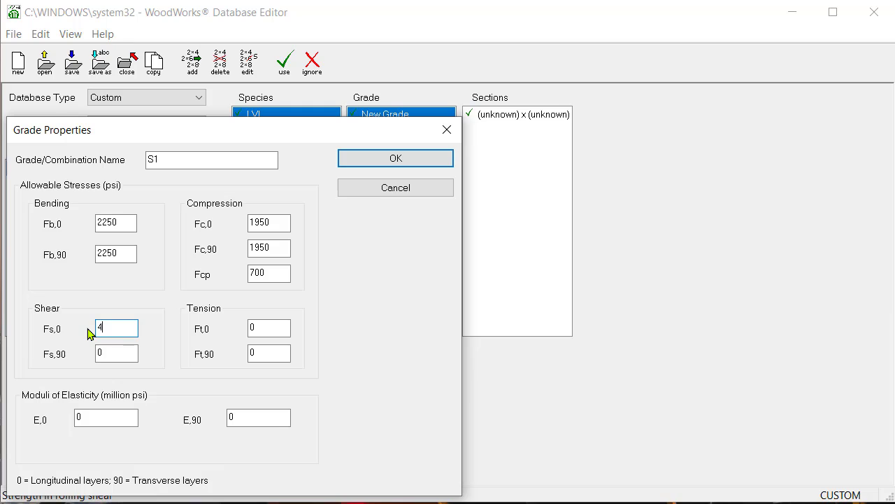
pyautogui.write('0')
pyautogui.click(105, 354)
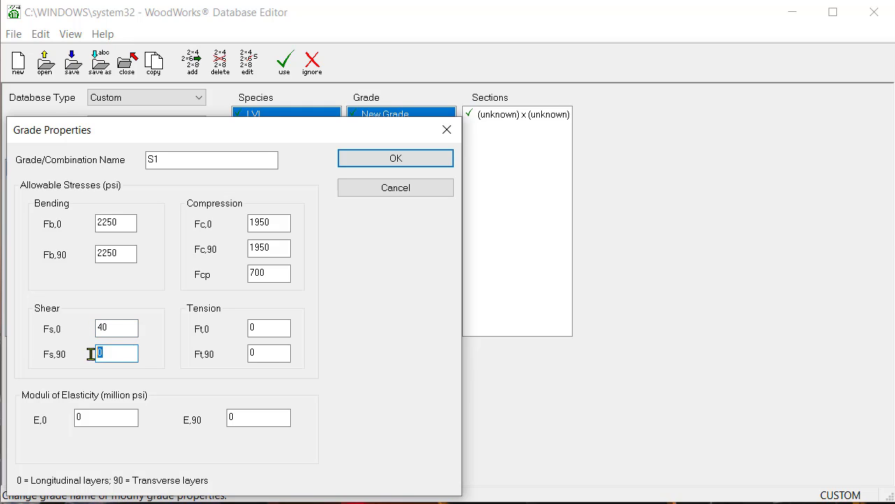
pyautogui.write('40')
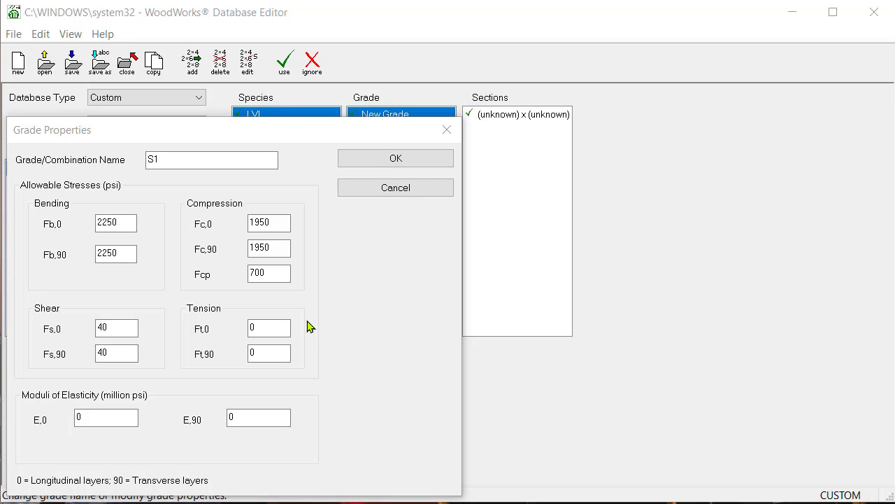
pyautogui.click(271, 326)
pyautogui.write('1500')
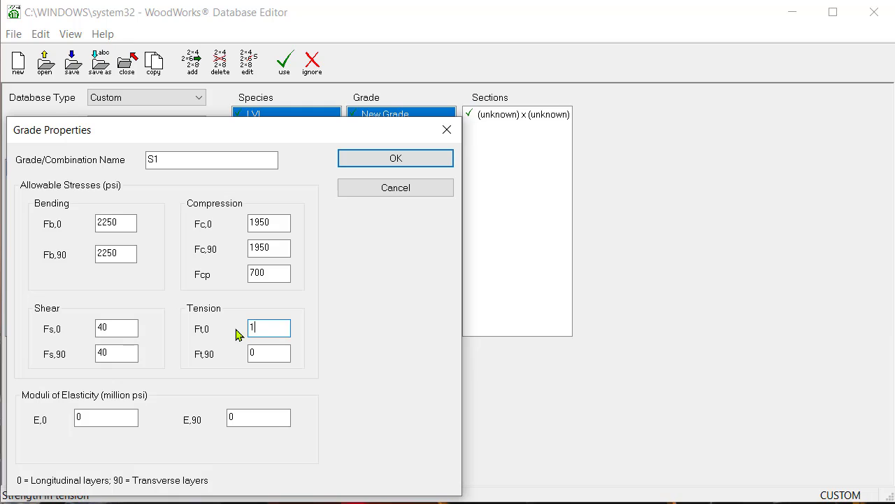
pyautogui.click(256, 347)
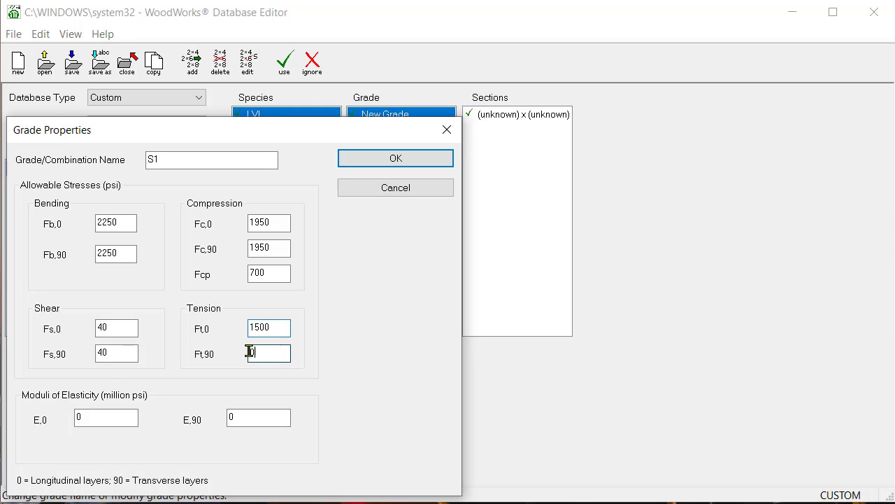
pyautogui.press('BackSpace')
pyautogui.write('1500')
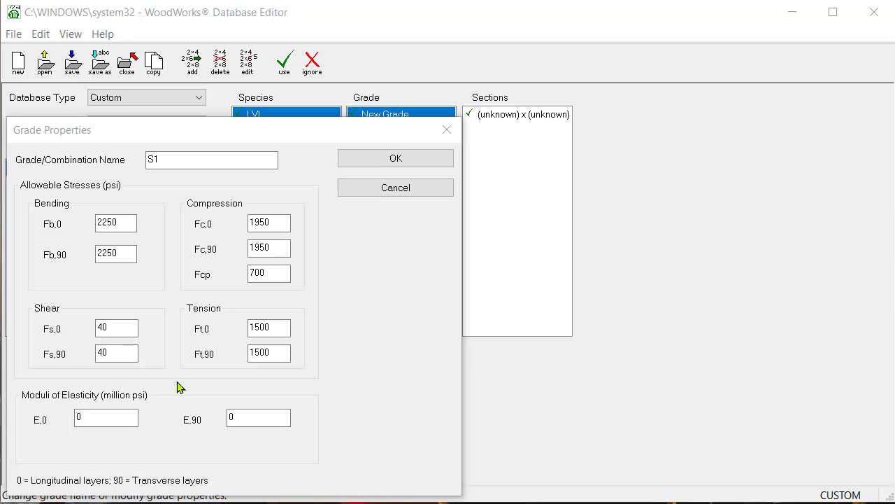
# Set the E,0 and E,90 modulus values to 1.5
pyautogui.click(118, 413)
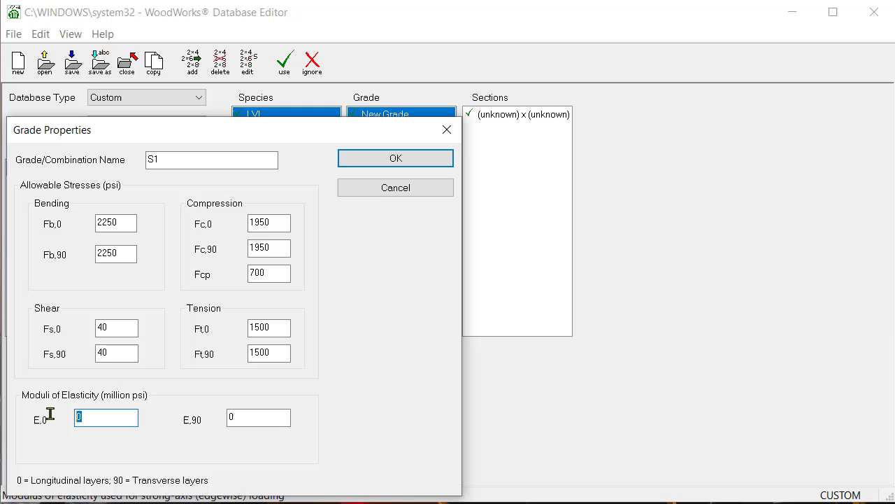
pyautogui.write('1.5')
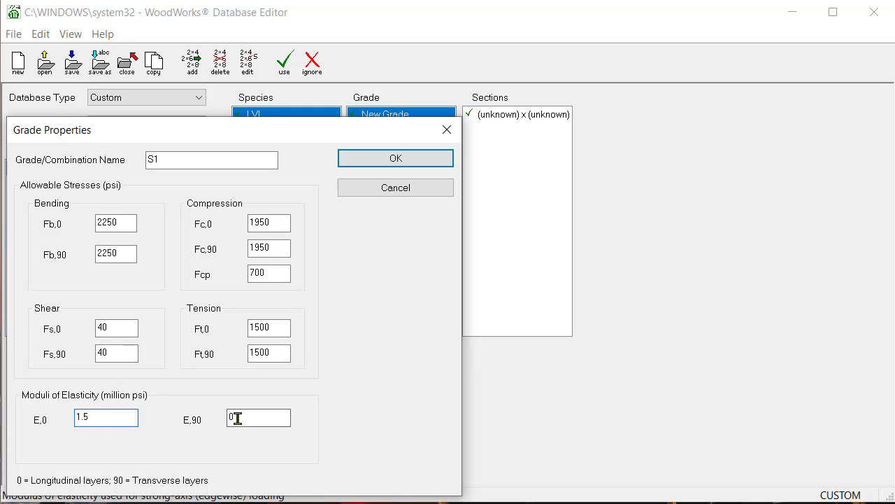
pyautogui.click(238, 418)
pyautogui.write('1.5')
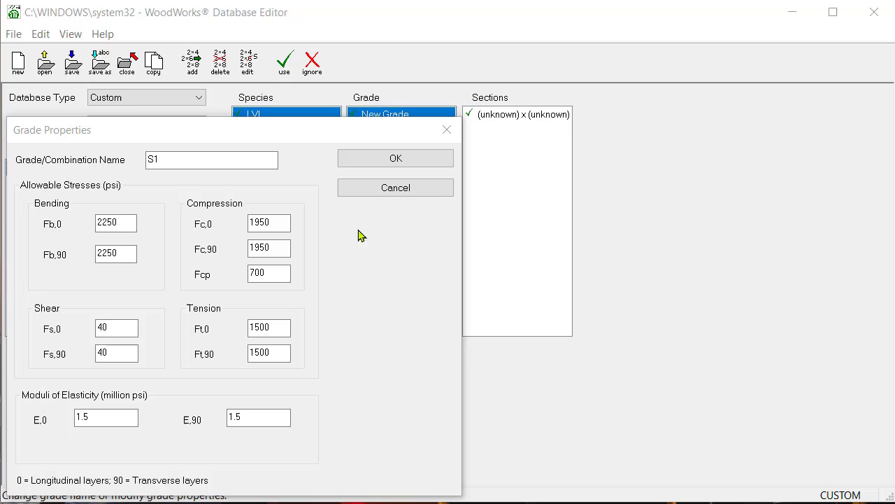
pyautogui.click(419, 165)
# Store the S1 grade and give the section actual depth 7.5 and nominal depth 7-1/2
pyautogui.click(418, 162)
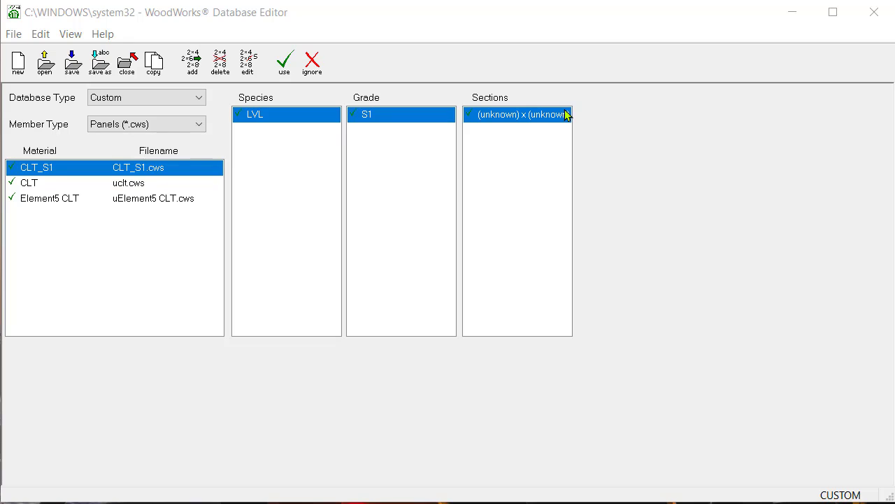
pyautogui.click(250, 73)
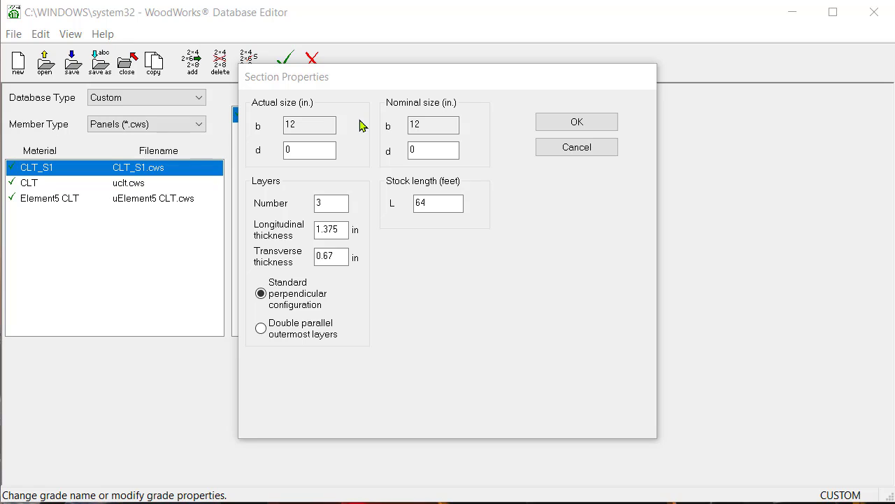
pyautogui.click(294, 150)
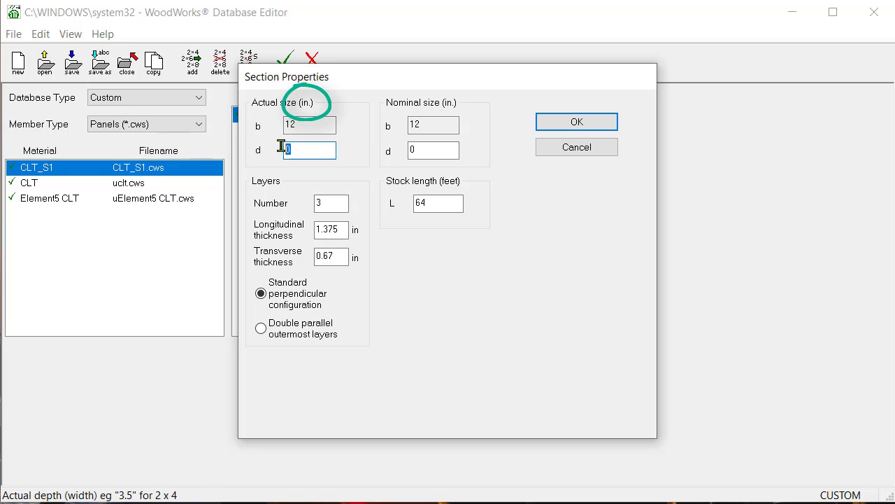
pyautogui.write('7.5')
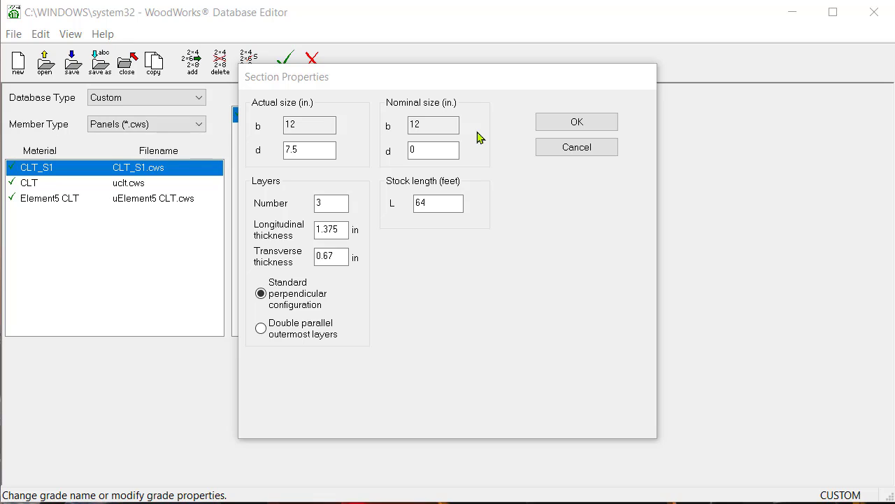
pyautogui.doubleClick(429, 146)
pyautogui.write('7-')
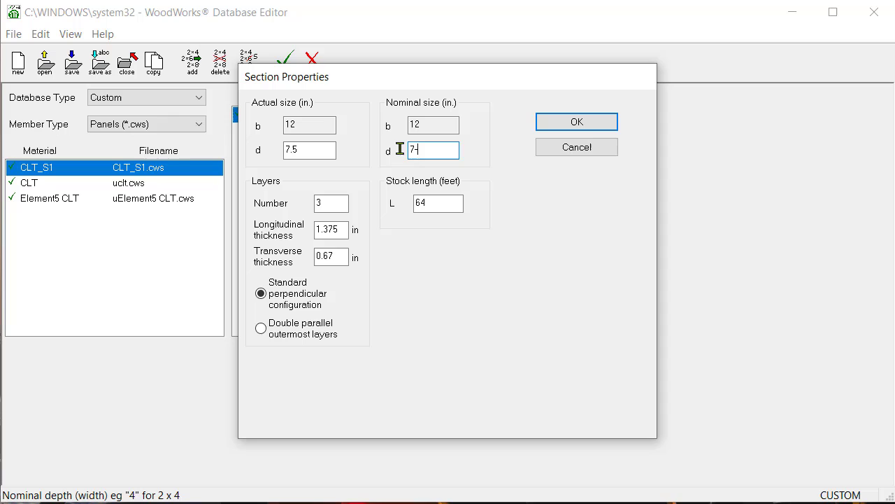
pyautogui.write('1/2')
# Set the section to 5 layers with longitudinal and transverse layer thickness 1.5
pyautogui.click(331, 205)
pyautogui.press('BackSpace')
pyautogui.write('5')
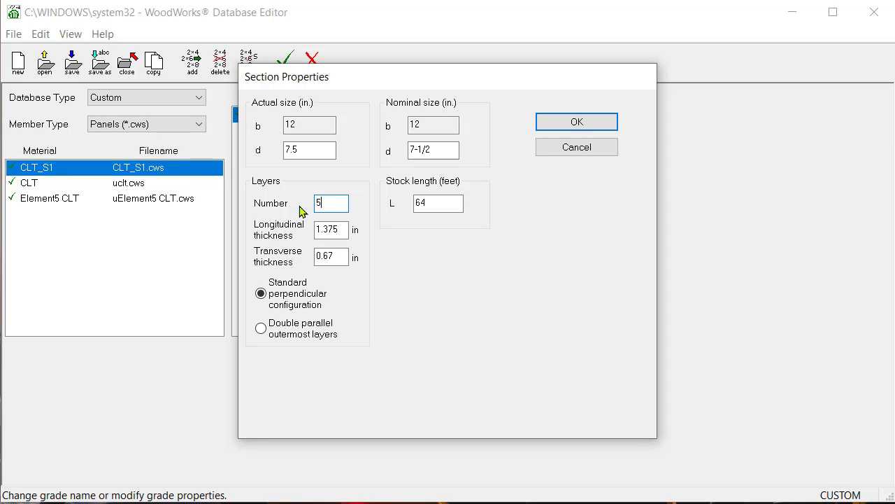
pyautogui.doubleClick(344, 229)
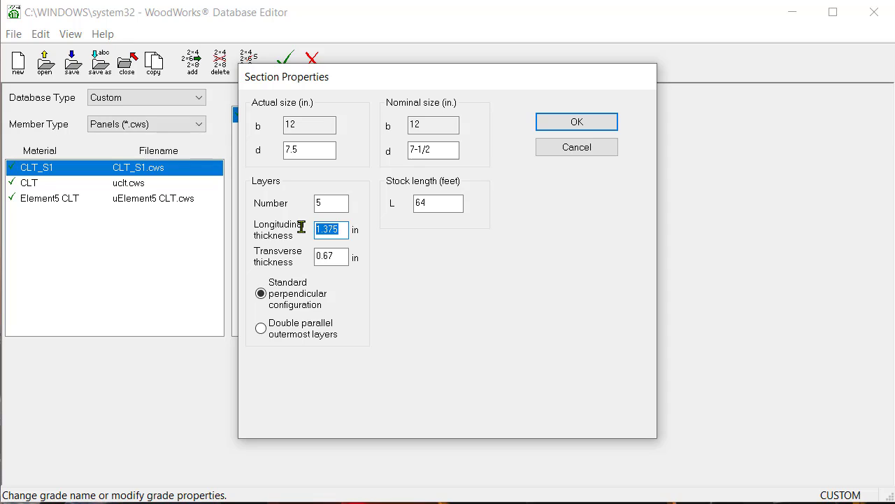
pyautogui.write('1.5')
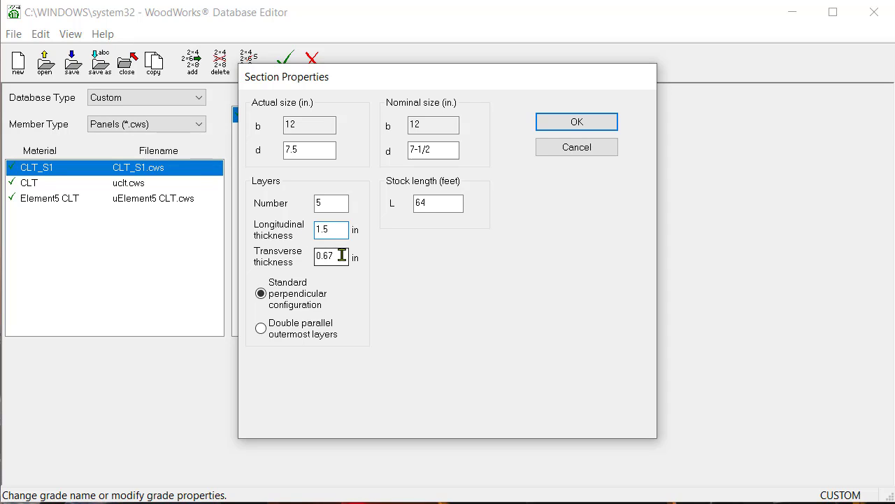
pyautogui.doubleClick(320, 255)
pyautogui.write('1.5')
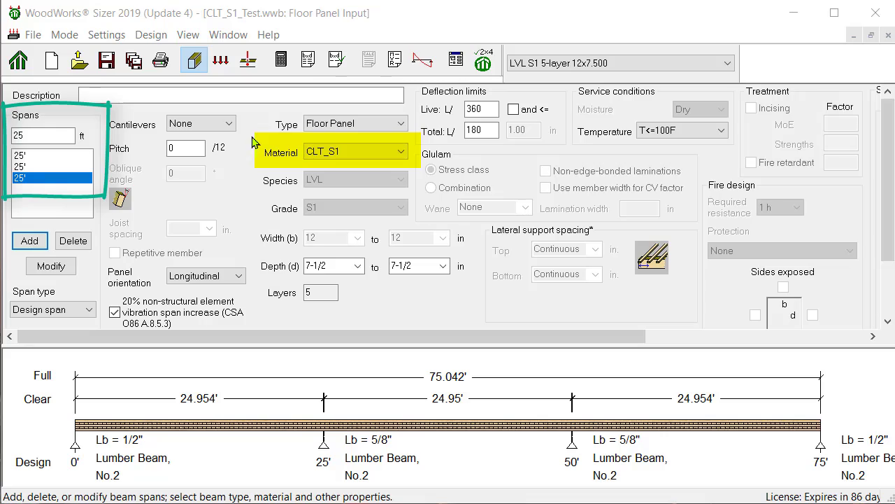
# Run the design check on the CLT_S1 floor panel to show the results report
pyautogui.click(337, 62)
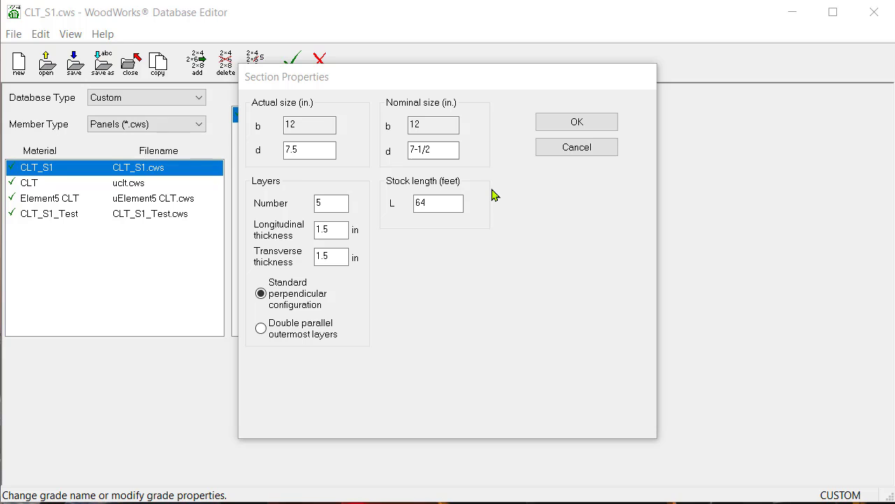
# Confirm the section properties, save CLT_S1.cws, and close the Database Editor
pyautogui.click(580, 132)
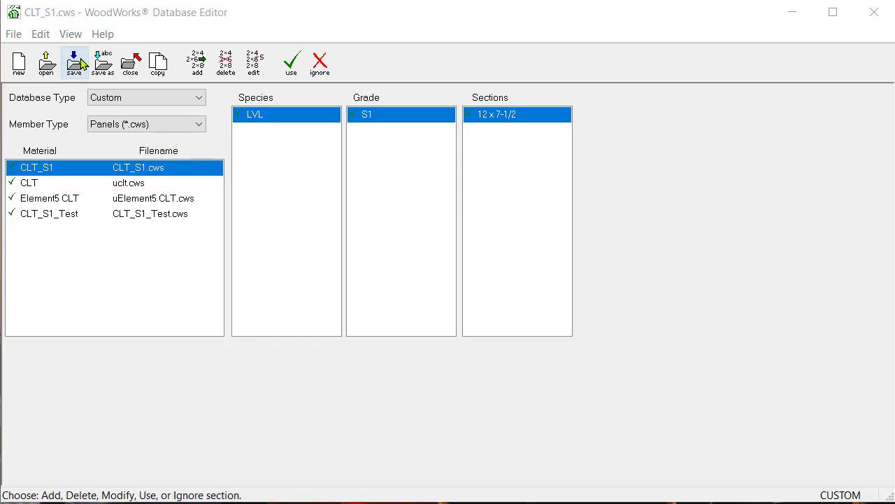
pyautogui.click(83, 64)
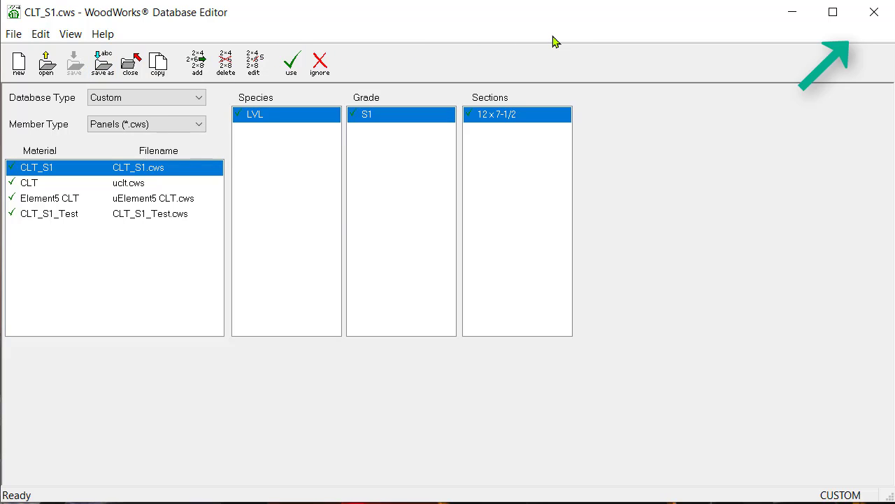
pyautogui.click(874, 12)
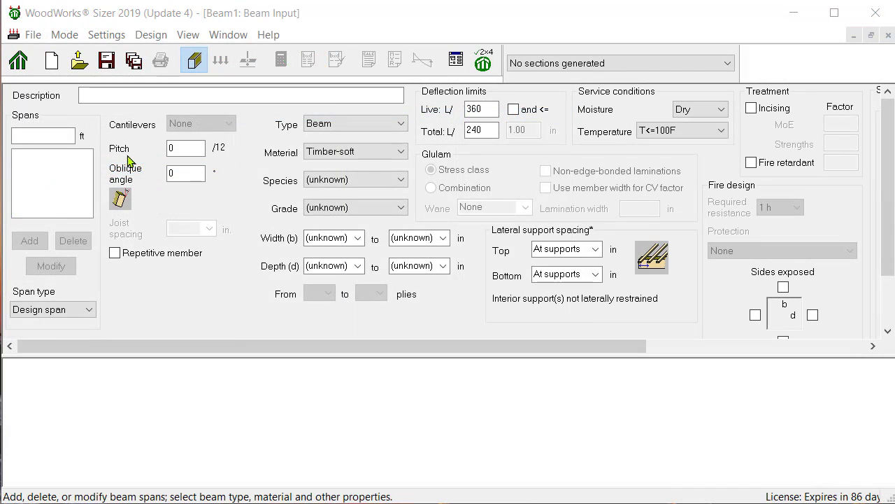
# Add a 20' span to the member
pyautogui.click(52, 135)
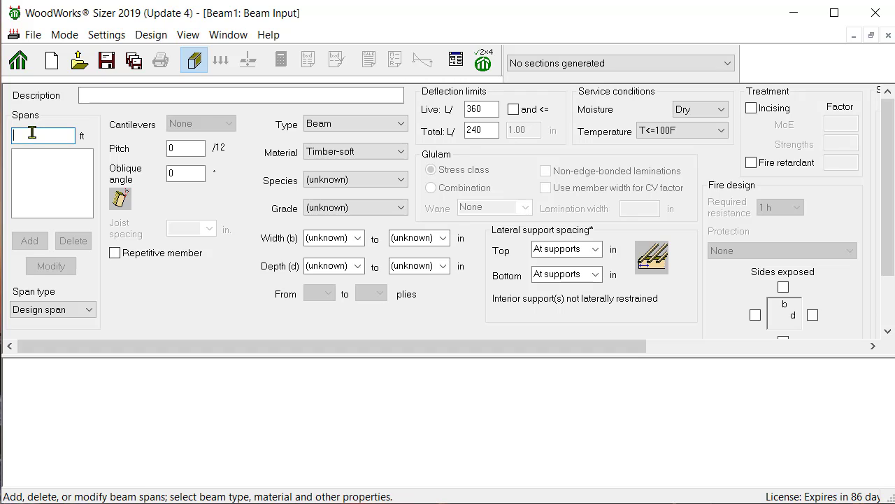
pyautogui.write('20')
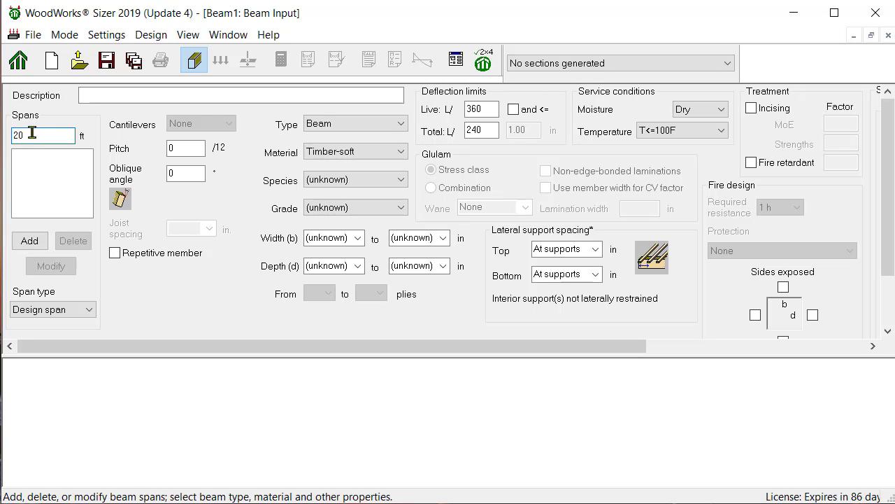
pyautogui.click(30, 240)
# Make the member a Floor Panel with a 7-1/2" depth
pyautogui.click(357, 127)
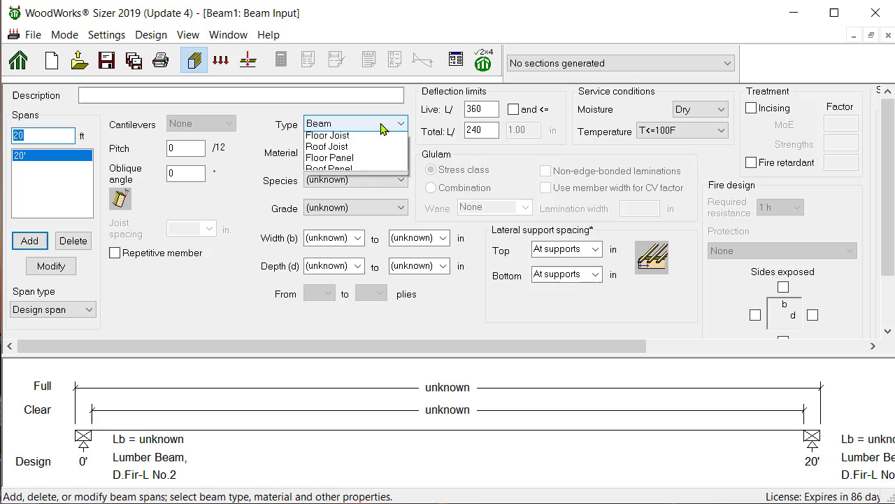
pyautogui.click(384, 176)
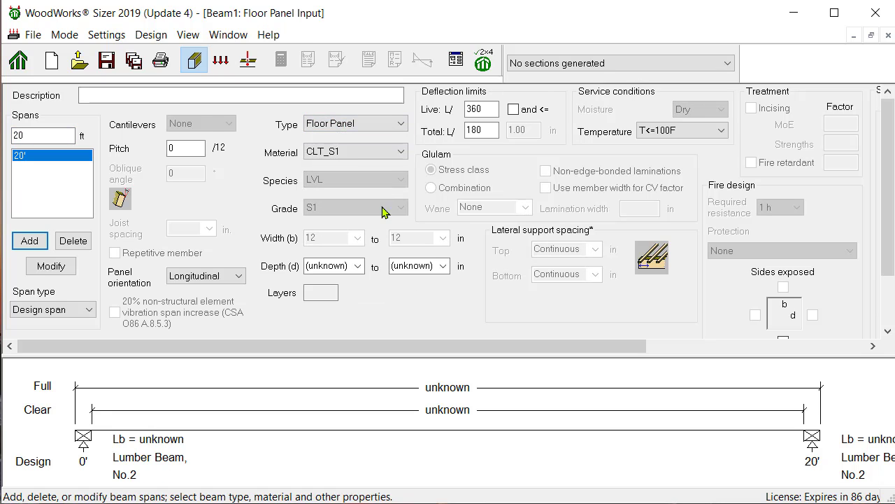
pyautogui.click(358, 267)
pyautogui.click(359, 281)
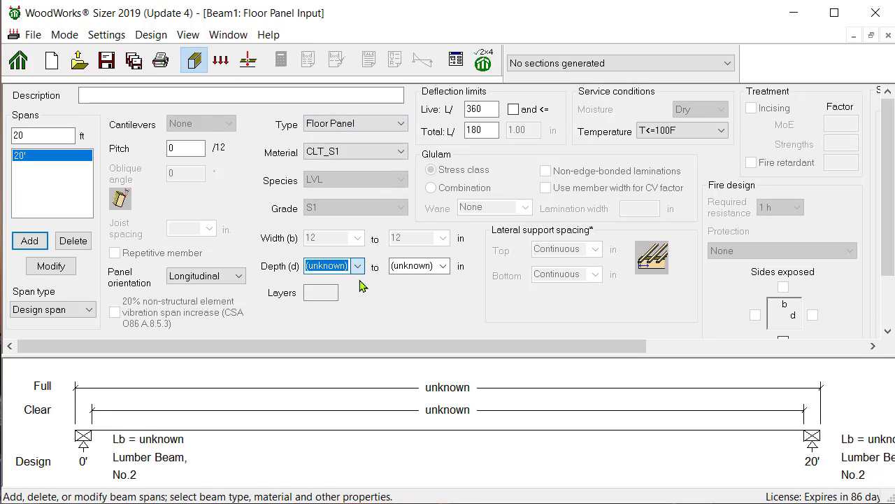